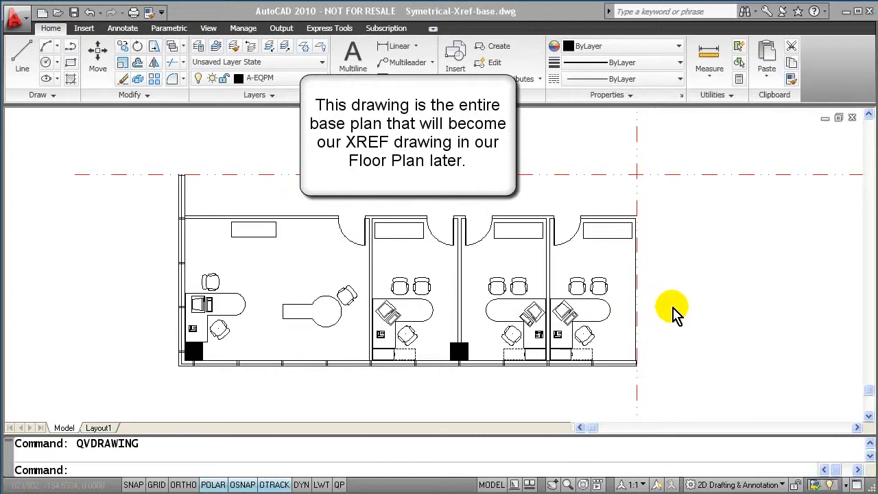
Close the Symetrical-Xref-base drawing
left_click(852, 118)
left_click(386, 273)
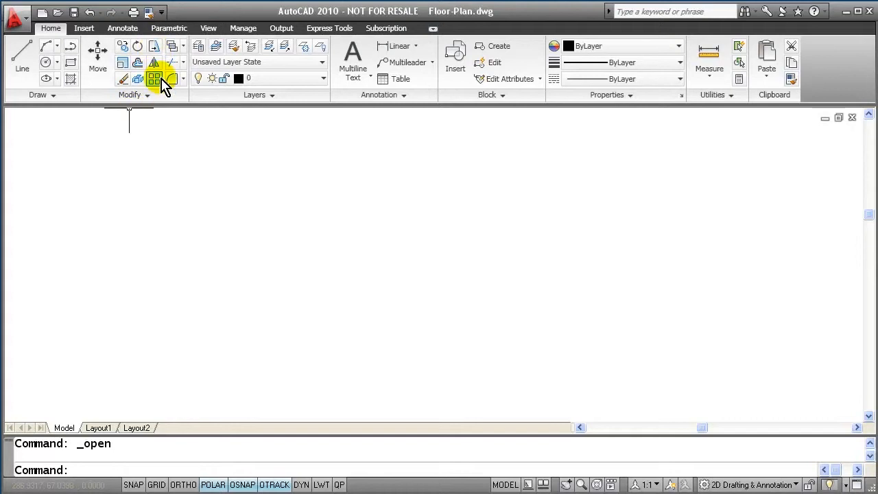
Attach Symetrical-Xref-base.dwg to the Floor-Plan drawing as an external reference, at scale 1.00 and insertion point 0,0,0
left_click(85, 29)
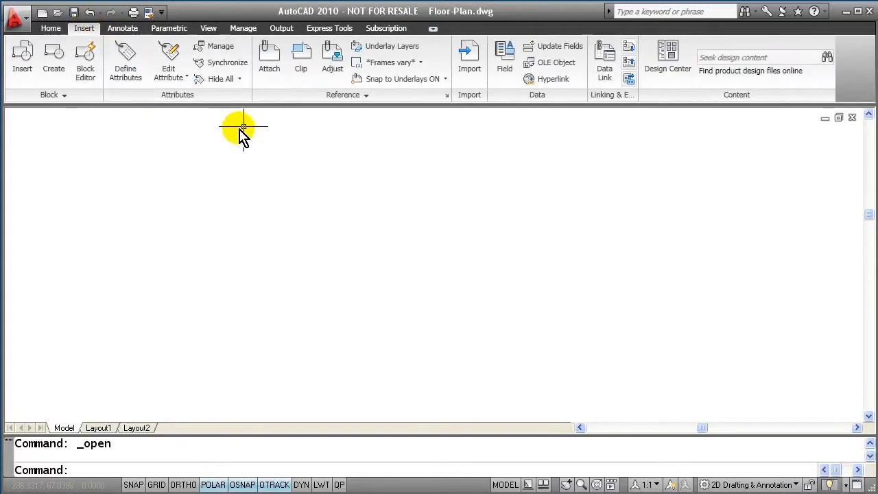
left_click(268, 60)
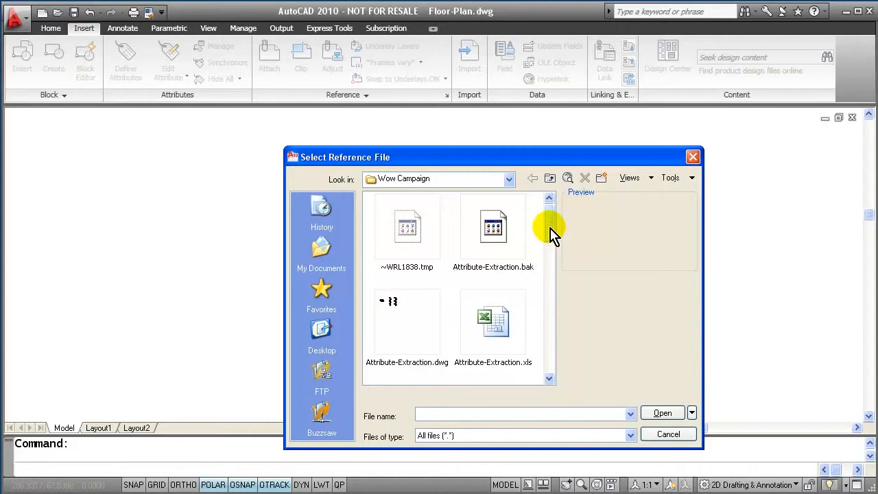
scroll(553, 236, "down", 1)
left_click_drag(549, 230, 558, 342)
left_click(498, 264)
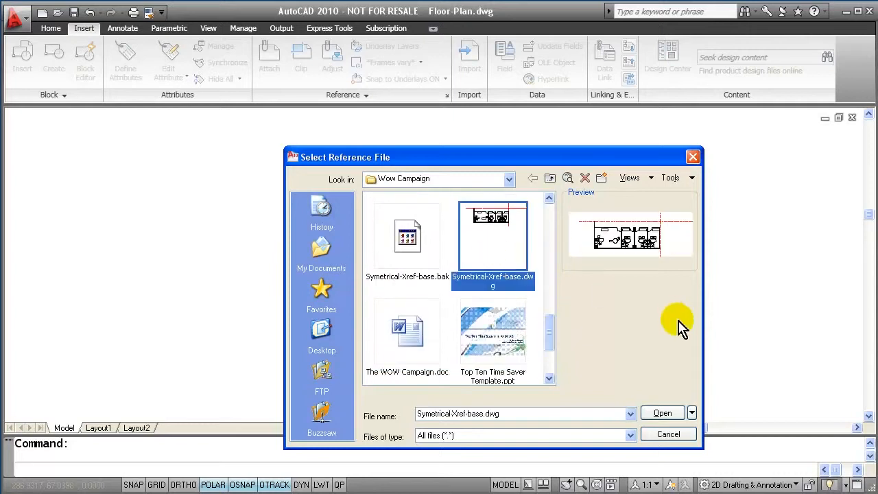
left_click(663, 414)
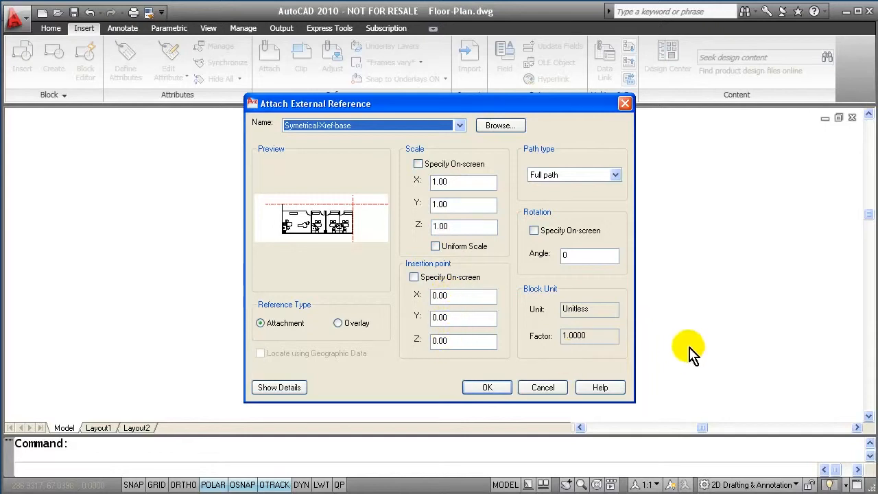
left_click(486, 388)
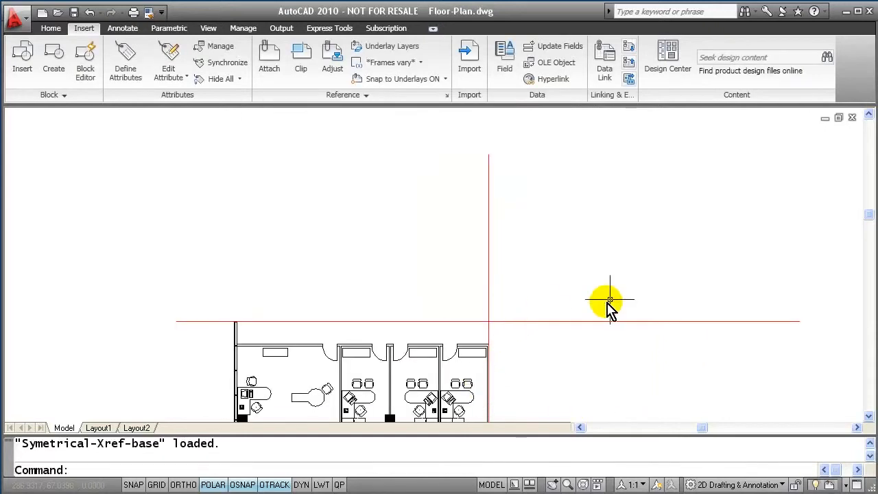
mouse_move(583, 307)
middle_mouse_down()
mouse_move(584, 235)
mouse_move(567, 254)
middle_mouse_up()
scroll(499, 295, "up", 3)
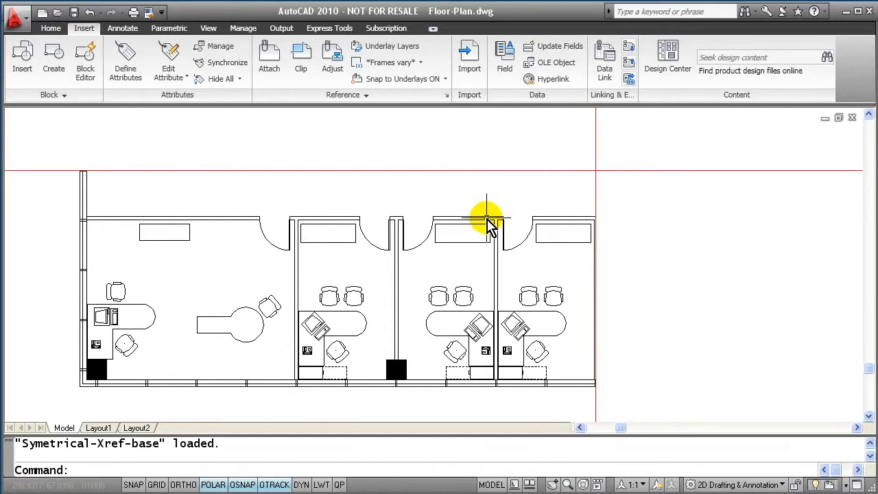
Select the attached office plan to check whether it is a single object, and clear the selection
left_click(487, 223)
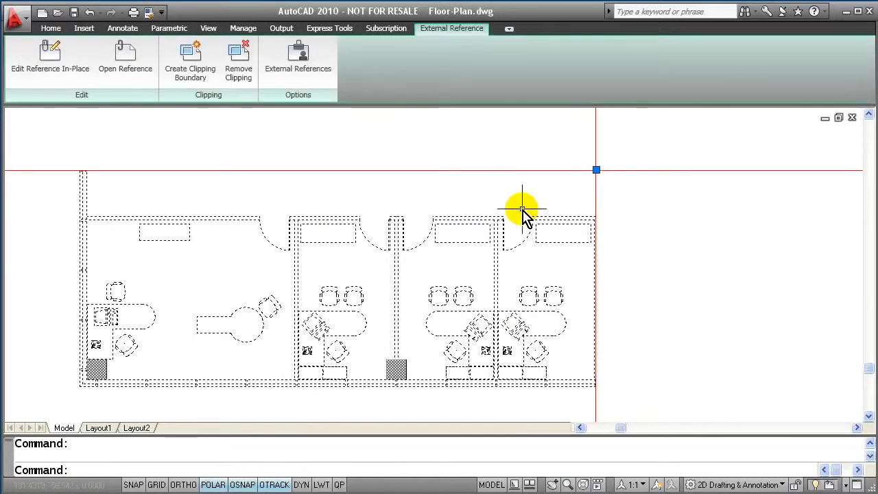
scroll(522, 212, "down", 2)
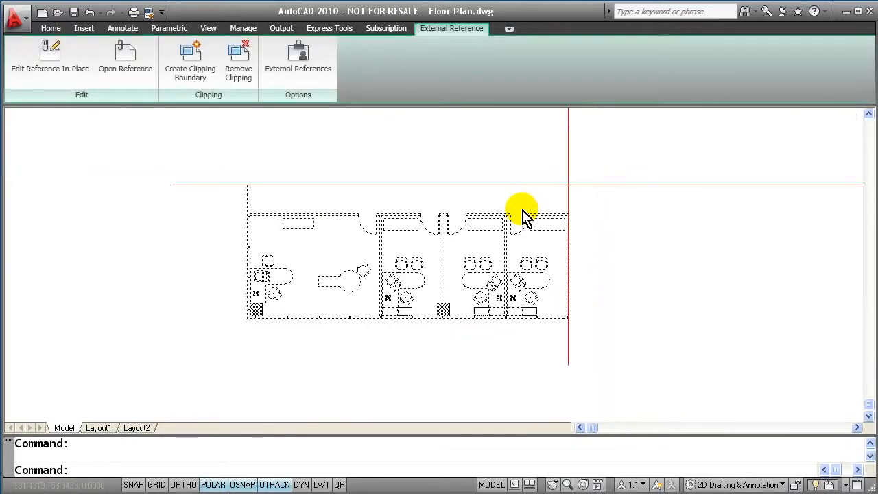
key("Escape")
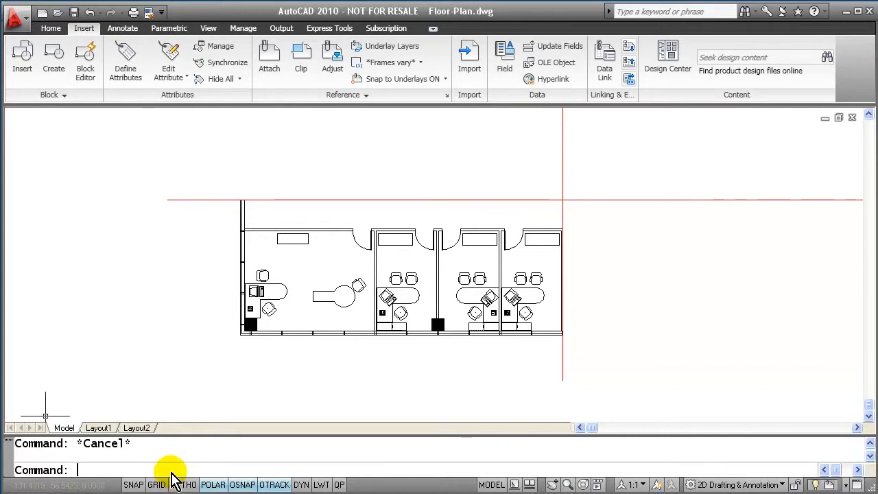
Attach Symetrical-Xref-base.dwg a second time with a Y scale of -1.00 and insertion point 0,0,0
key("Return")
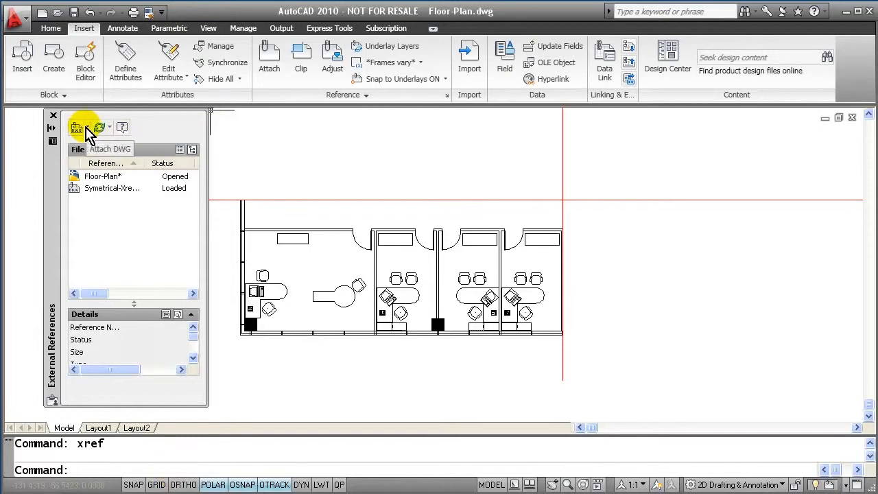
left_click(85, 128)
left_click(88, 145)
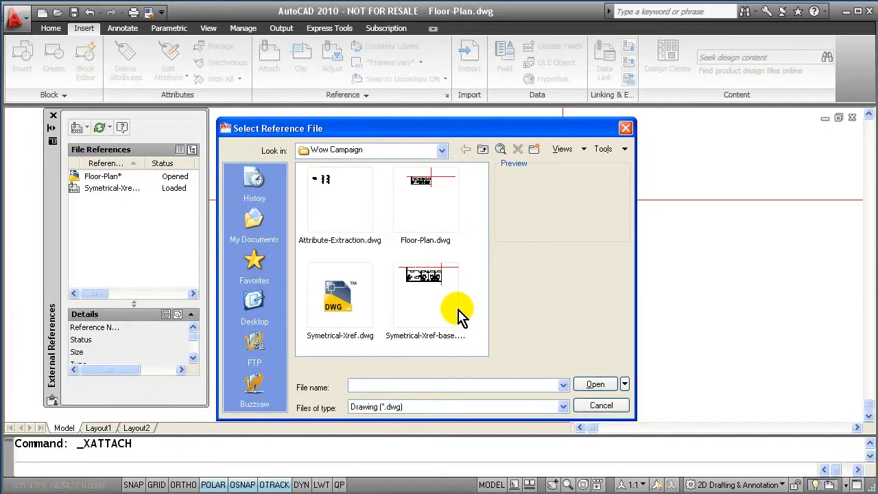
left_click(433, 302)
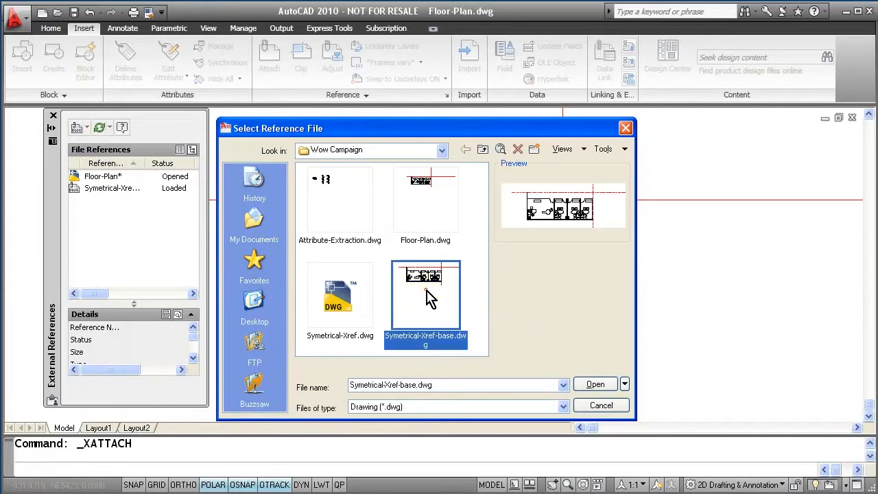
left_click(596, 385)
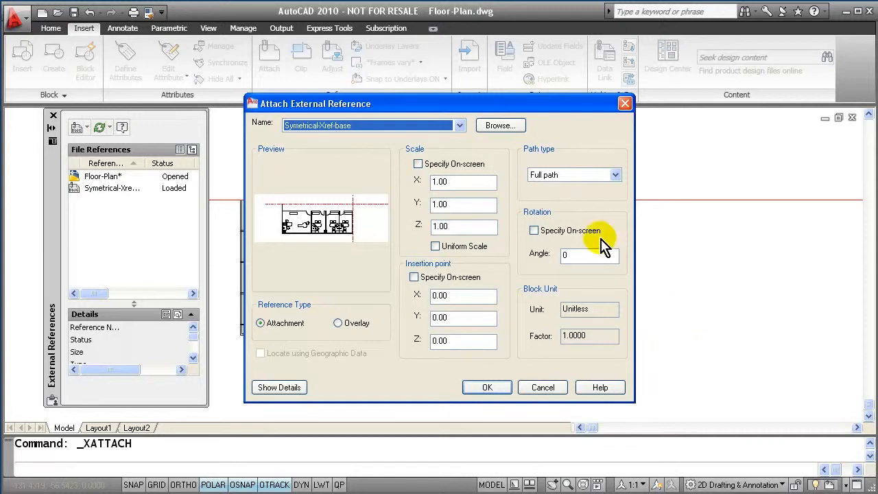
left_click(434, 204)
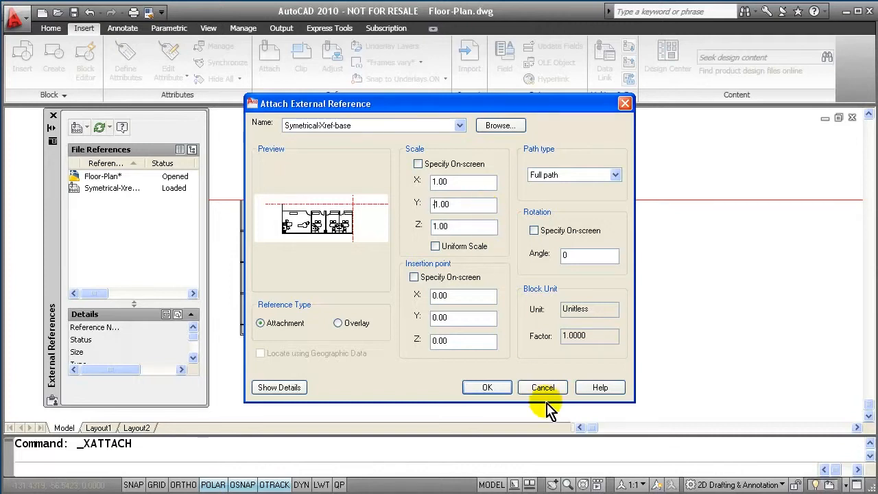
left_click(499, 392)
middle_click_drag(661, 344, 666, 371)
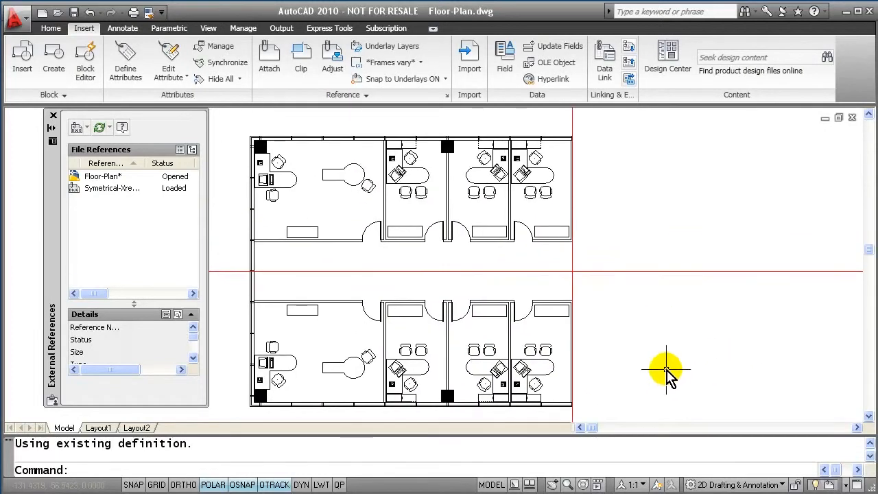
Check both plan references by selecting them, and close the External References palette
left_click(447, 199)
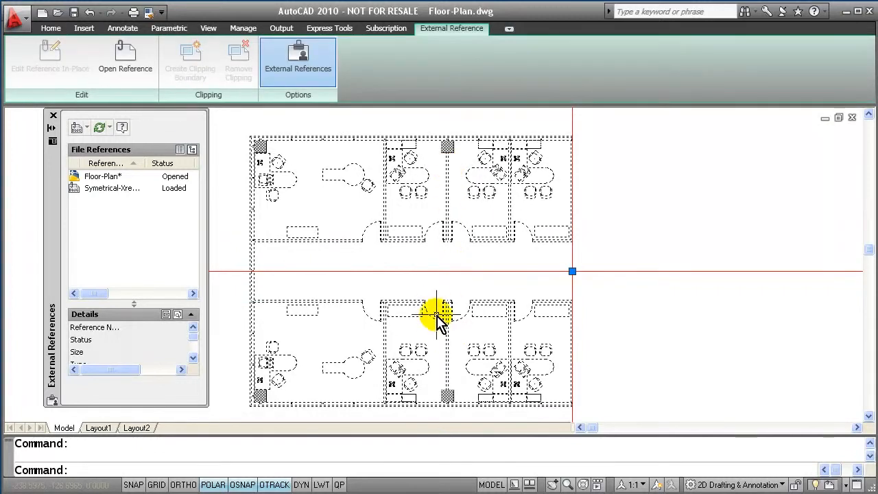
key("Escape")
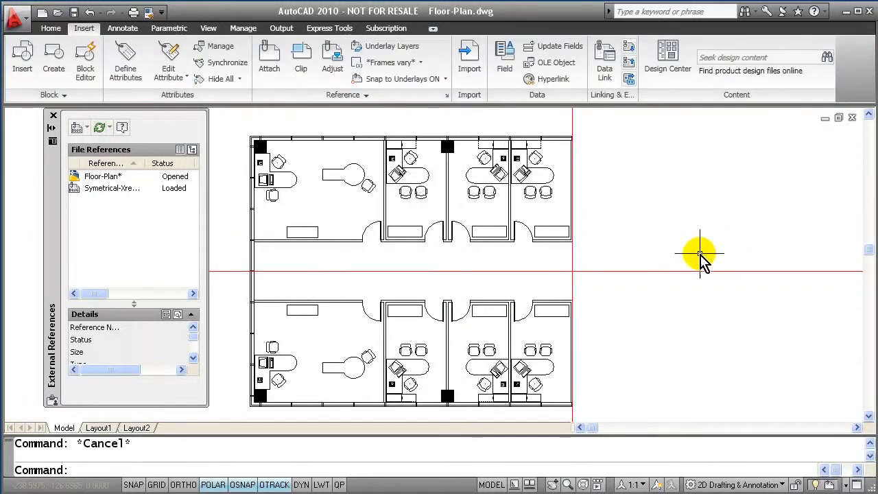
middle_click_drag(636, 347, 624, 336)
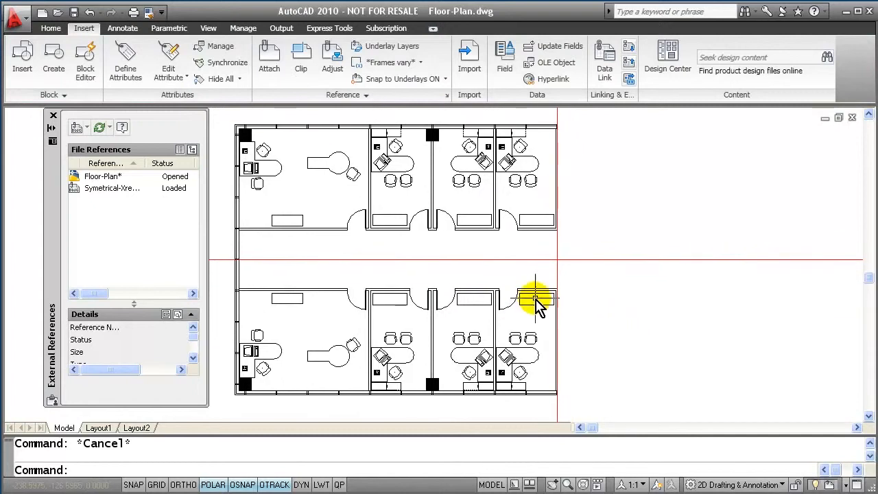
left_click(53, 114)
middle_click_drag(596, 219, 481, 221)
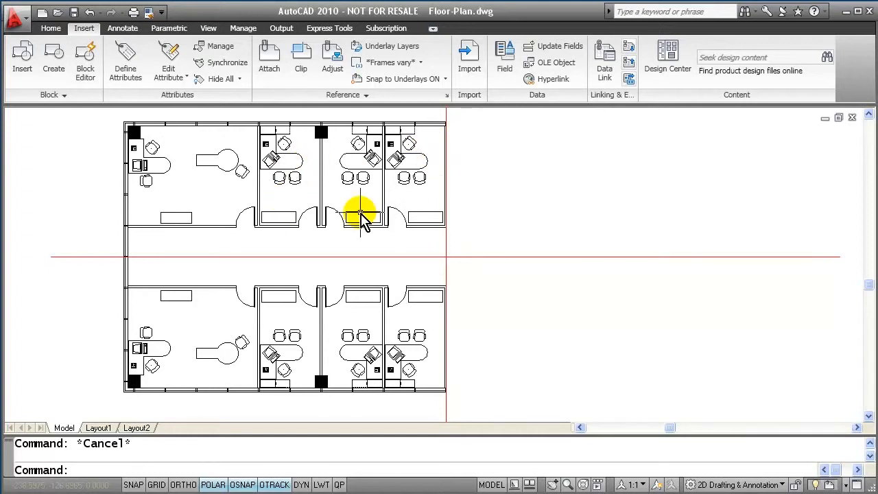
Mirror both plan references about the vertical red centerline, keeping the source objects
key("Return")
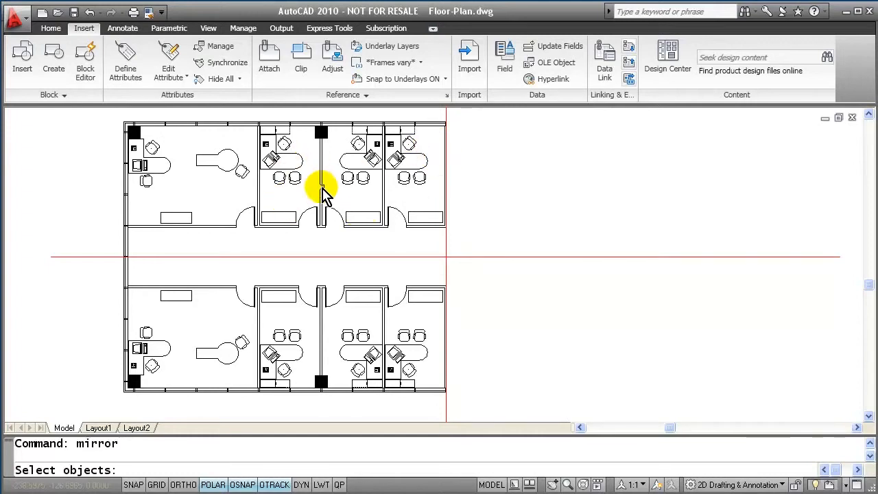
left_click(320, 189)
left_click(320, 303)
right_click(467, 311)
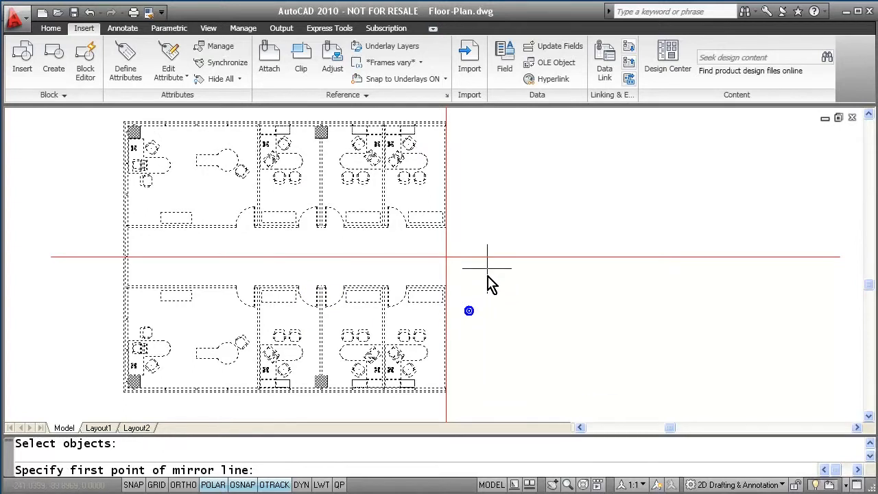
scroll(503, 208, "down", 1)
middle_click_drag(503, 210, 482, 262)
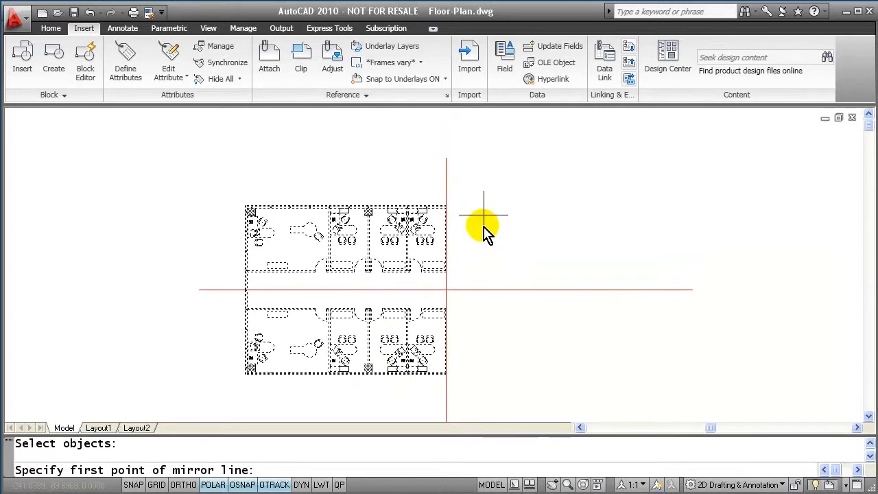
left_click(446, 160)
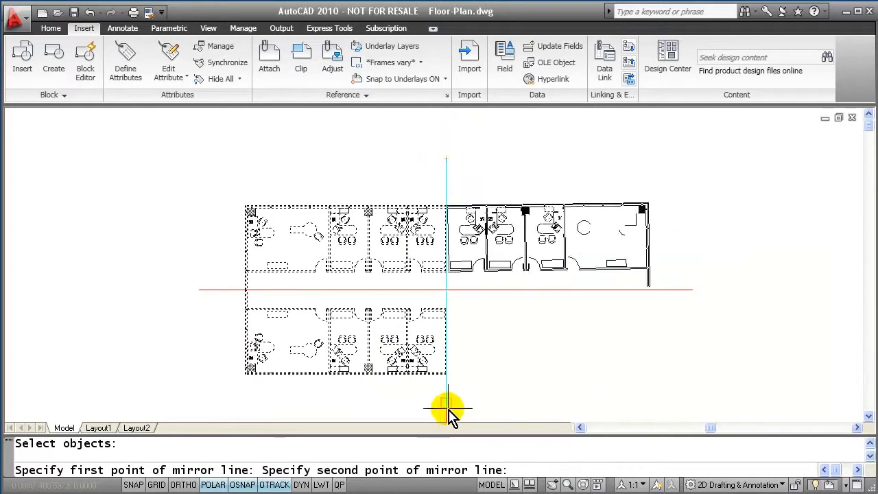
middle_click_drag(448, 412, 451, 294)
left_click(448, 300)
right_click(498, 291)
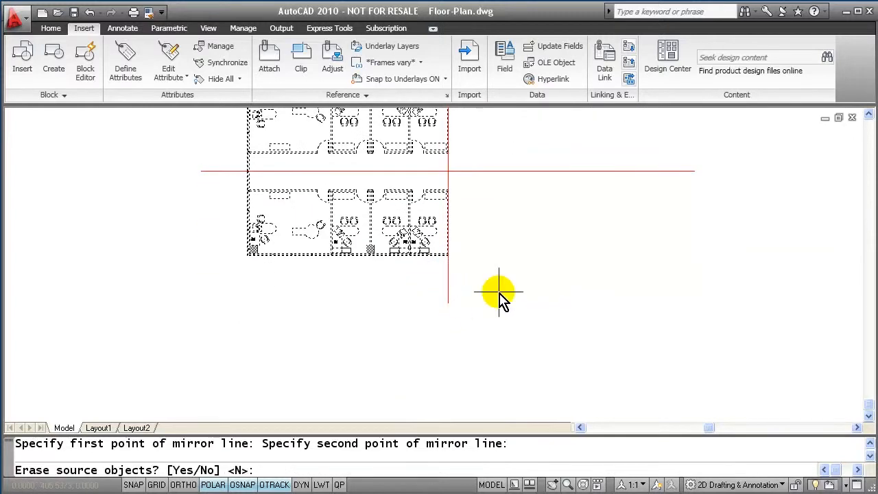
mouse_move(515, 304)
middle_mouse_down()
mouse_move(484, 402)
mouse_move(502, 385)
middle_mouse_up()
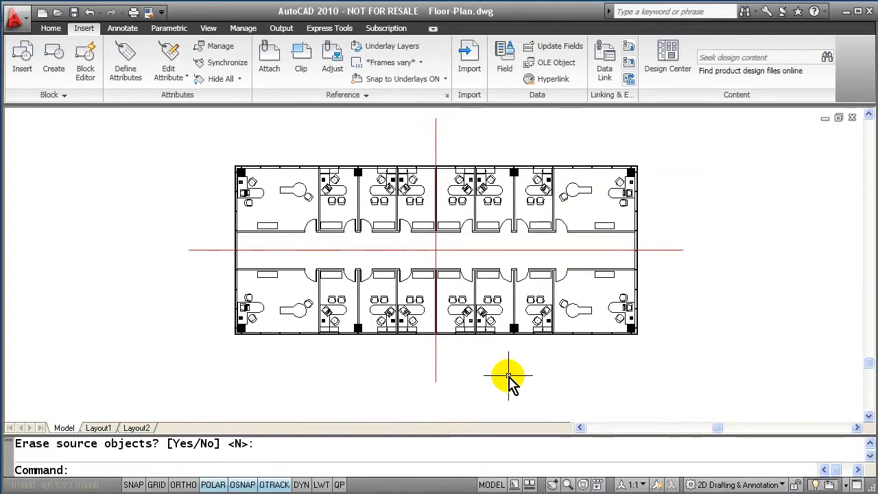
Start in-place editing of the lower-left Symetrical-Xref-base reference, with all nested objects selected automatically
scroll(404, 249, "up", 3)
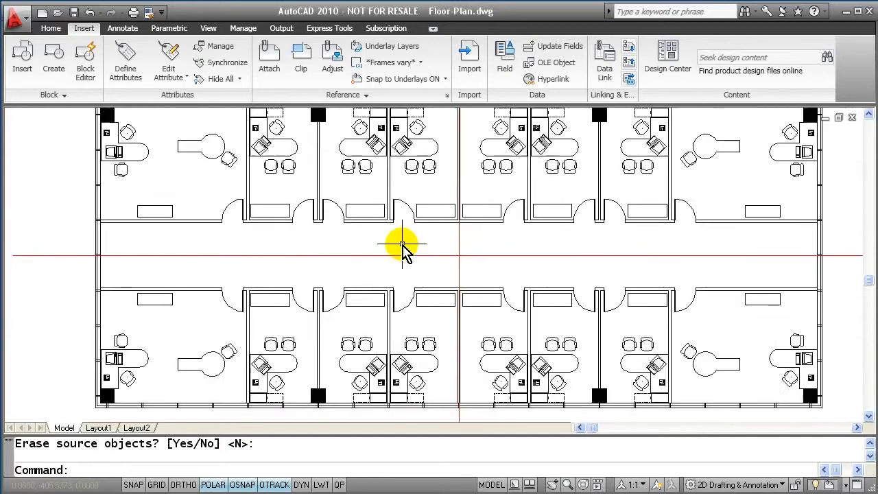
scroll(403, 249, "down", 3)
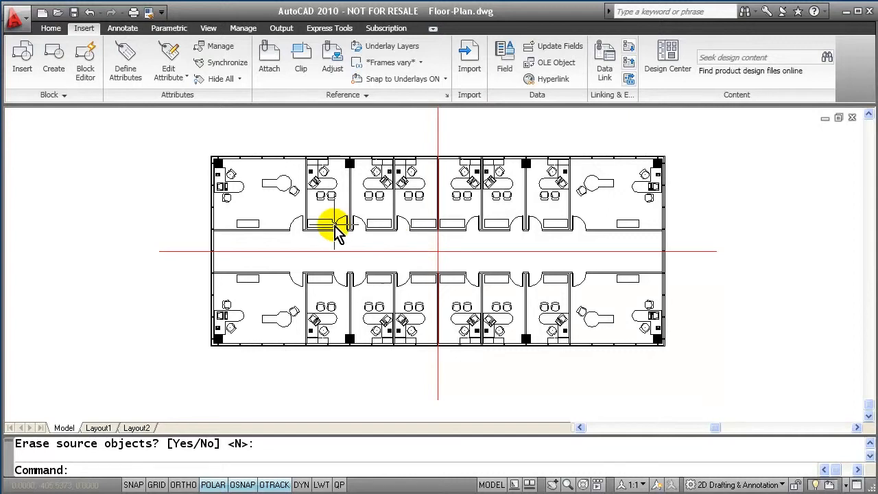
double_click(330, 345)
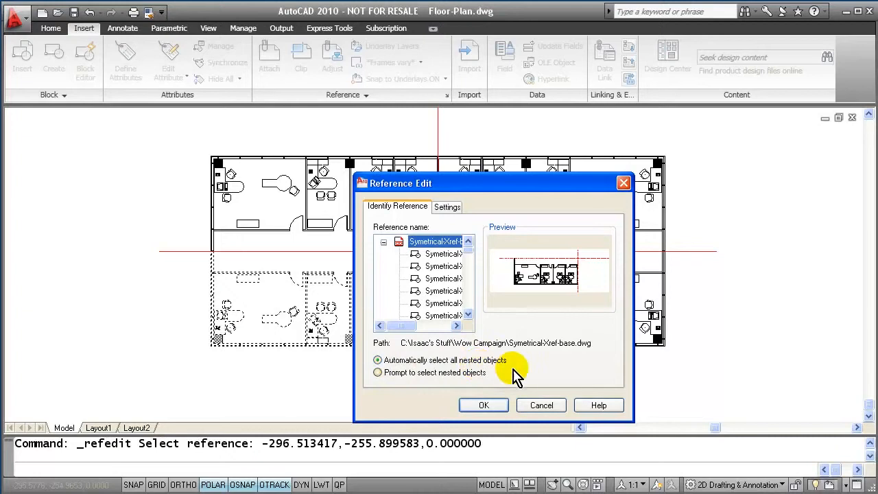
left_click(484, 405)
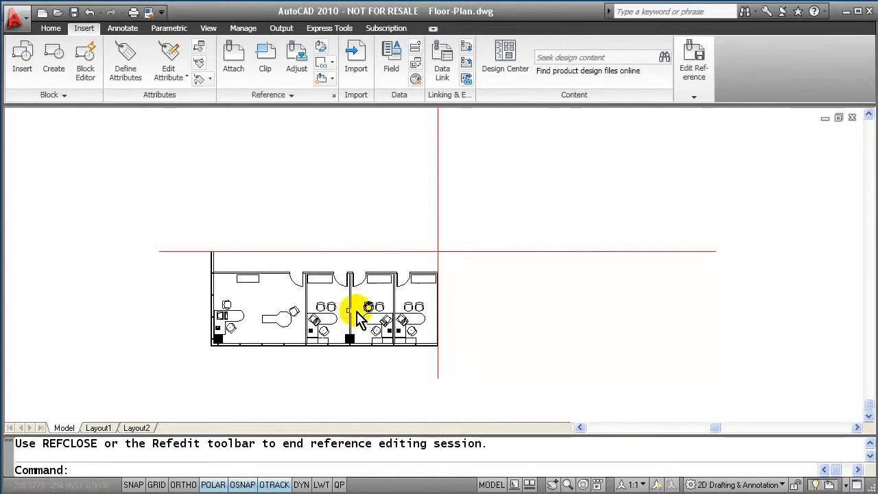
Delete the round-ended meeting table and its chair from the middle of the large corner office
scroll(327, 310, "up", 2)
middle_click_drag(327, 309, 426, 303)
scroll(418, 309, "up", 4)
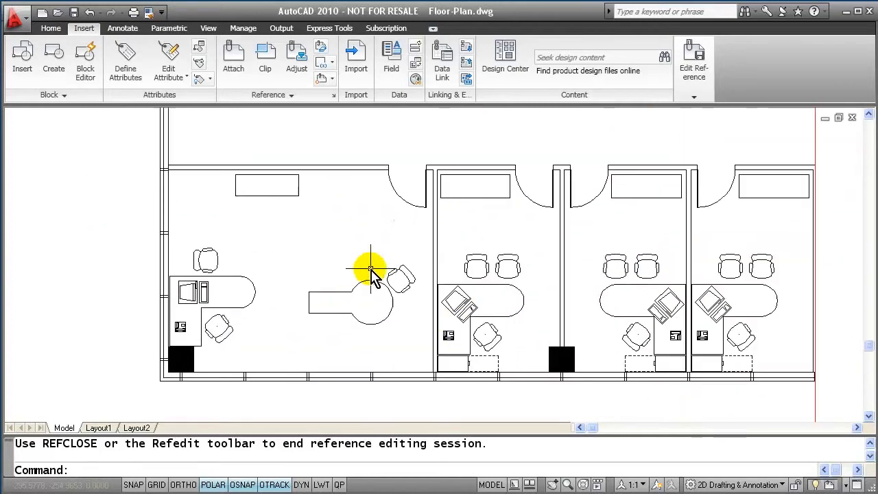
left_click(415, 335)
left_click(309, 246)
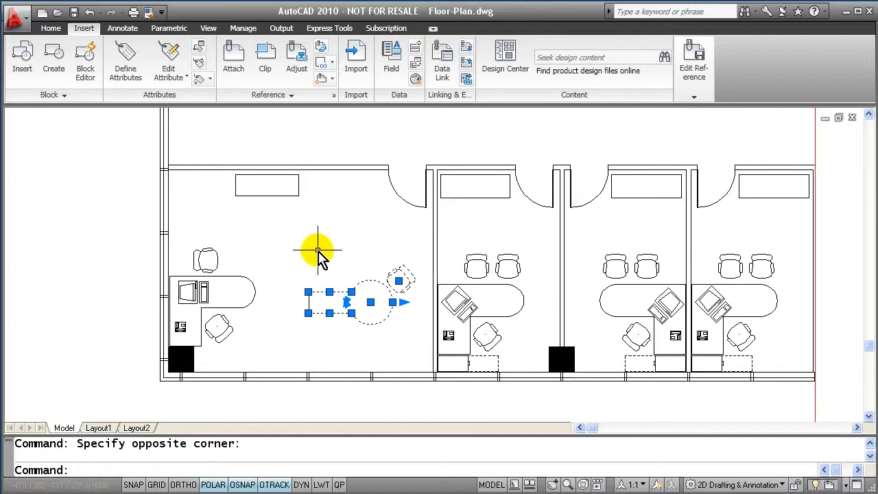
key("Delete")
left_click(337, 323)
left_click(276, 283)
key("Delete")
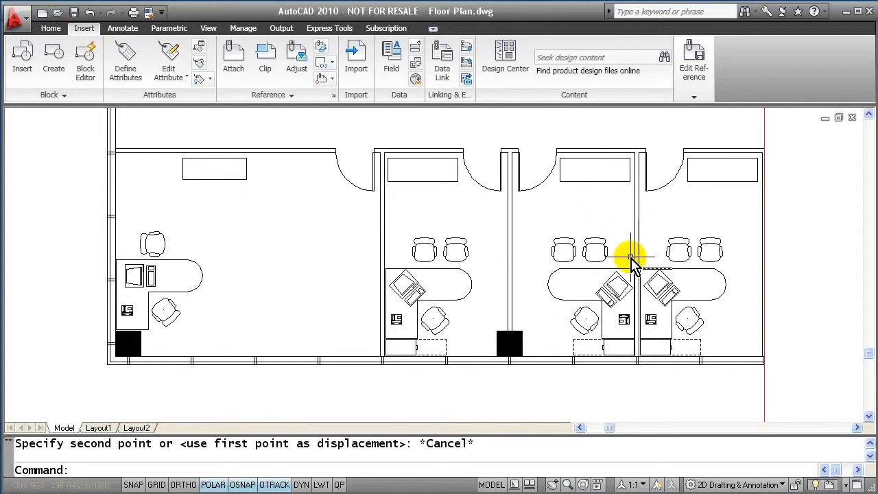
Copy the third office's furniture, cabinet and column-side partition into the large corner office, using matching exterior-wall points beneath the partitions
left_click(625, 351)
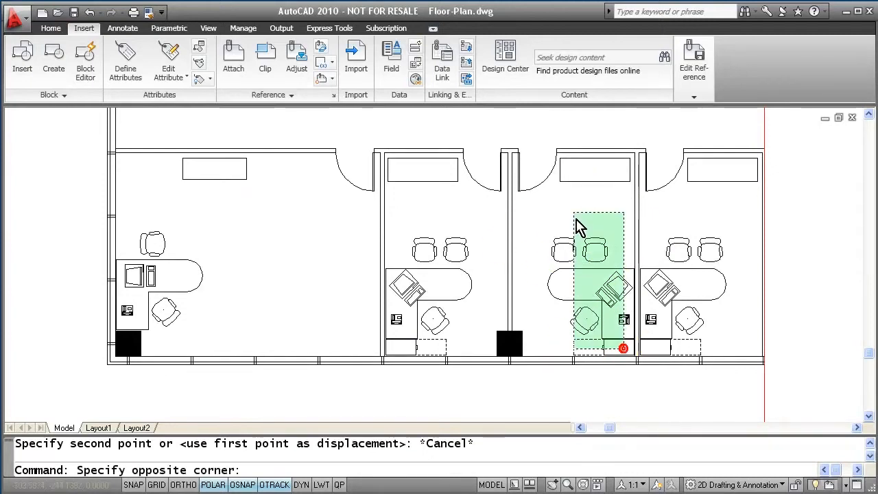
left_click(558, 172)
left_click(519, 234)
left_click(505, 237)
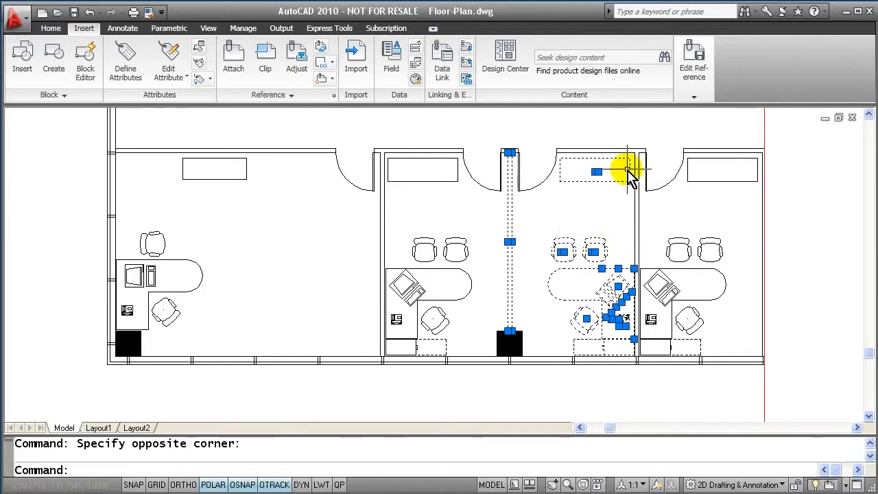
right_click(636, 381)
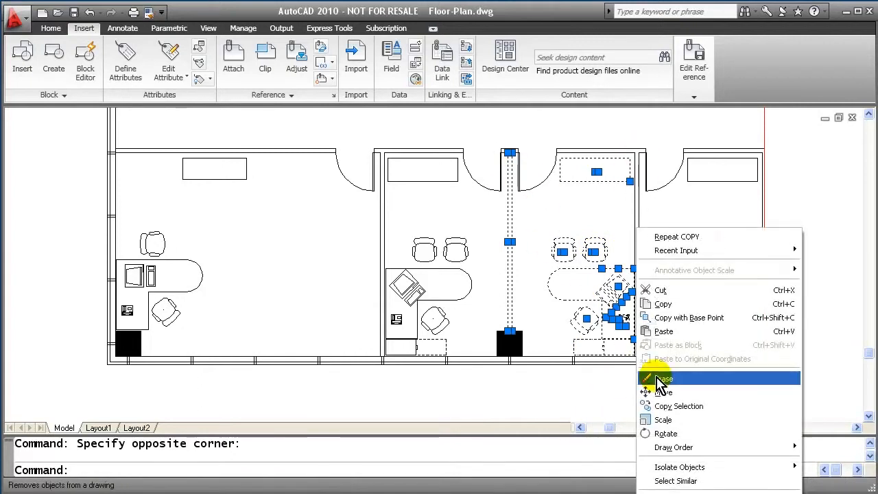
left_click(686, 237)
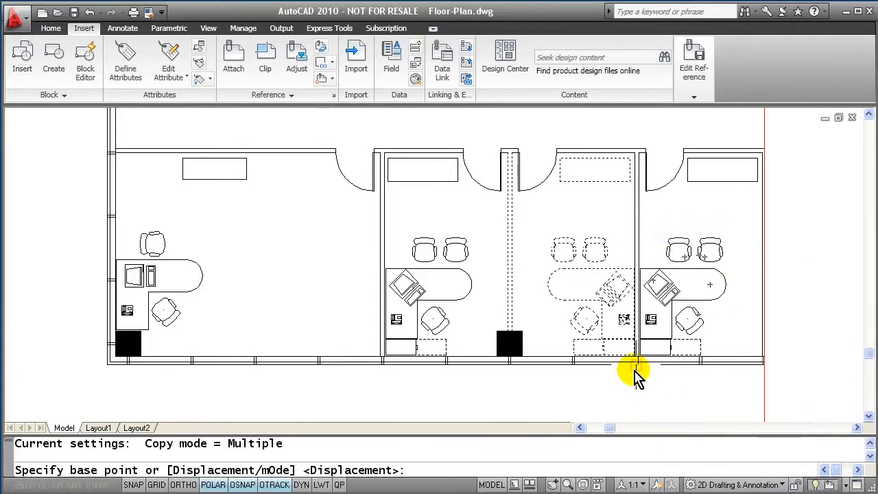
scroll(634, 373, "up", 3)
left_click(631, 350)
scroll(522, 419, "up", 2)
scroll(594, 398, "down", 4)
scroll(411, 354, "up", 2)
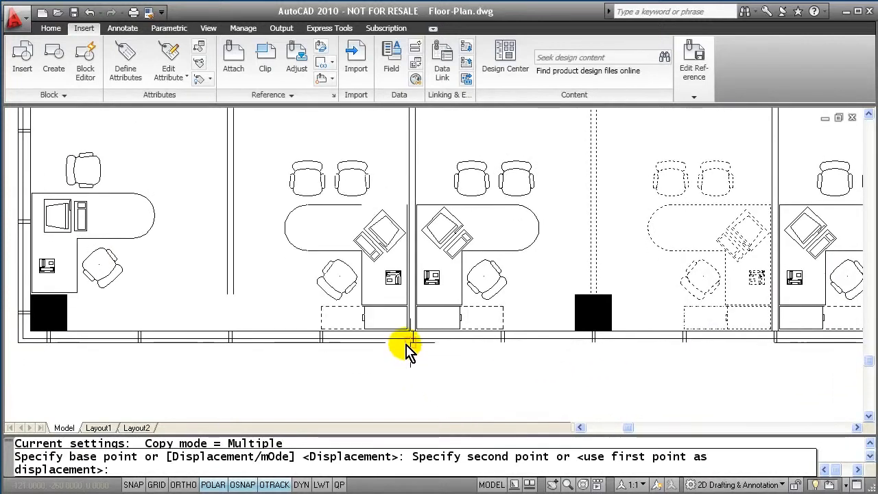
left_click(406, 349)
right_click(443, 372)
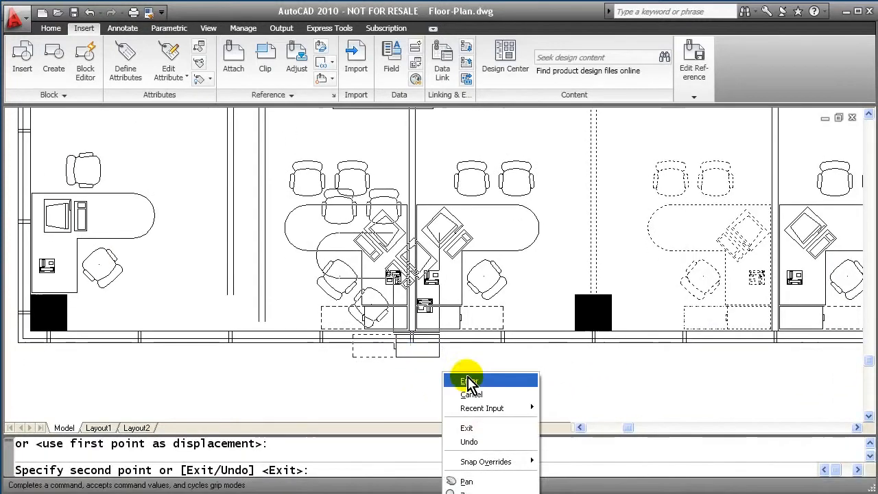
left_click(470, 379)
scroll(470, 379, "down", 2)
key("Escape")
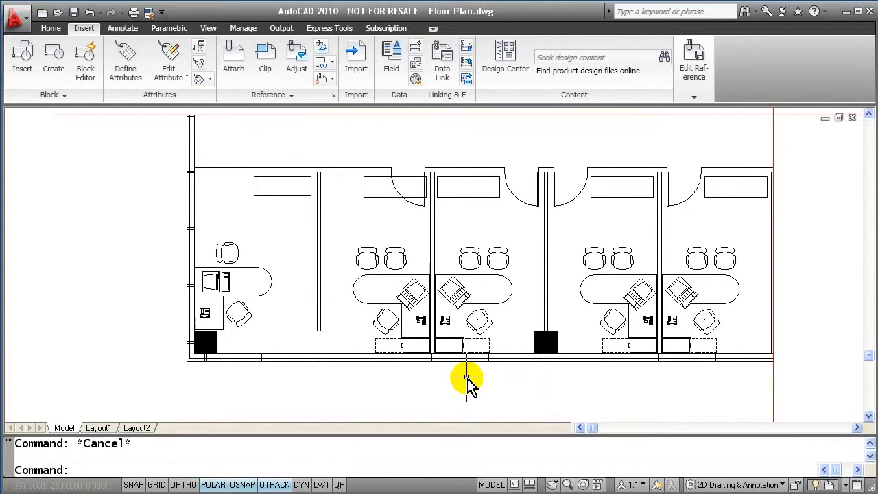
Move the copied cabinet horizontally away from the door swing toward the new partition wall
left_click(370, 196)
left_click(359, 202)
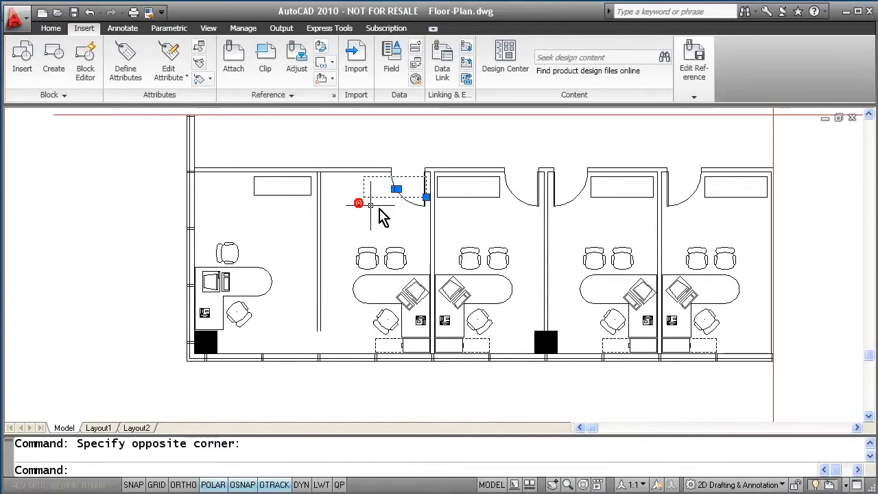
type("m")
key("Return")
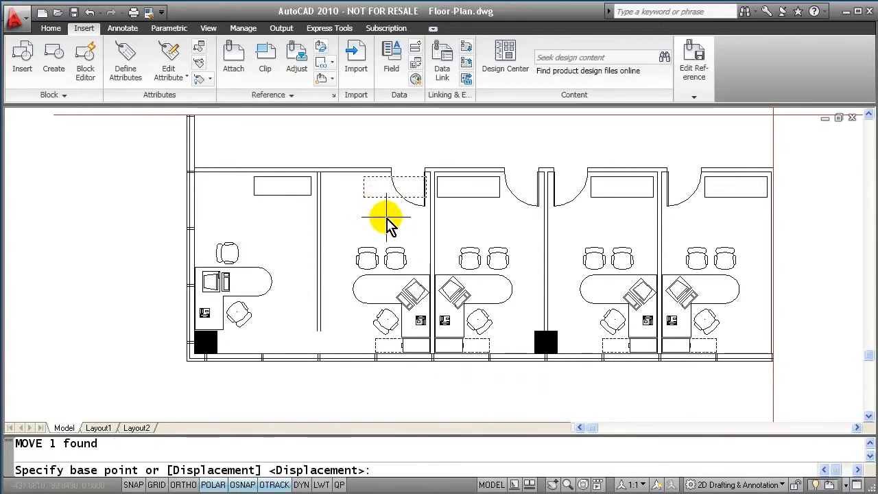
left_click(385, 218)
left_click(348, 218)
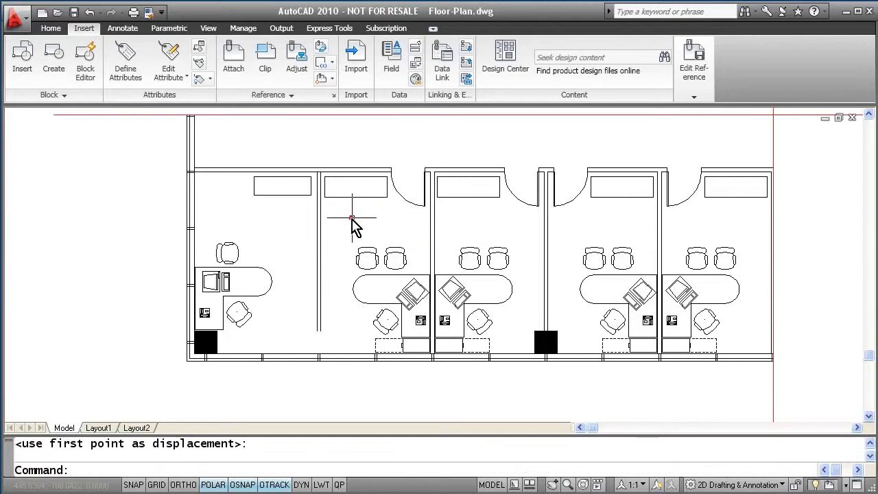
Extend the new partition's lines down to the inner line of the exterior window wall
middle_click_drag(348, 320, 356, 295)
key("Escape")
type("ex")
key("Return")
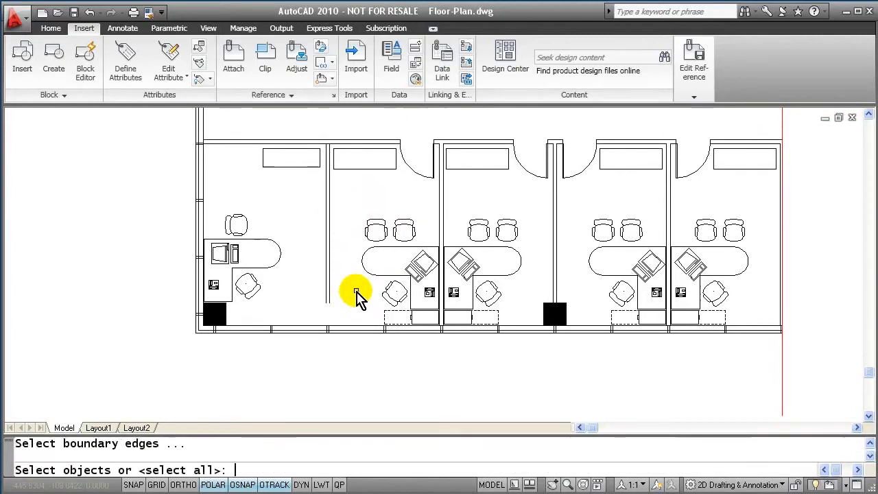
left_click(294, 327)
right_click(297, 333)
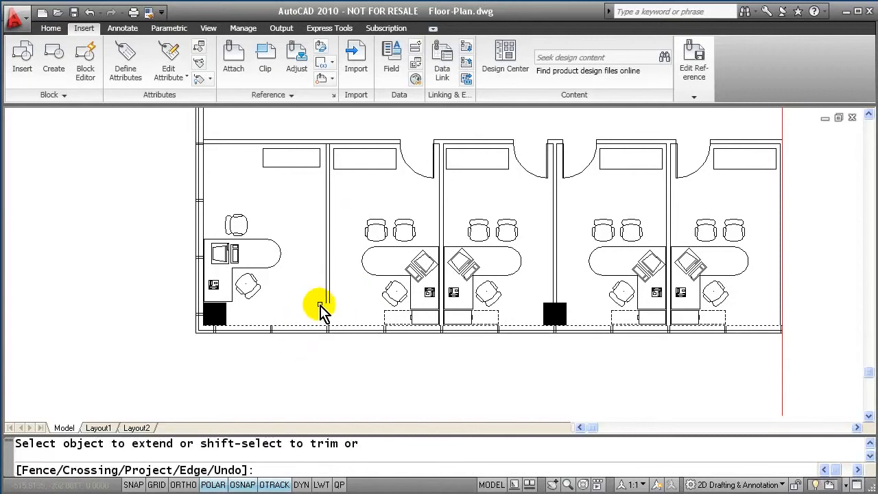
left_click(330, 296)
right_click(351, 302)
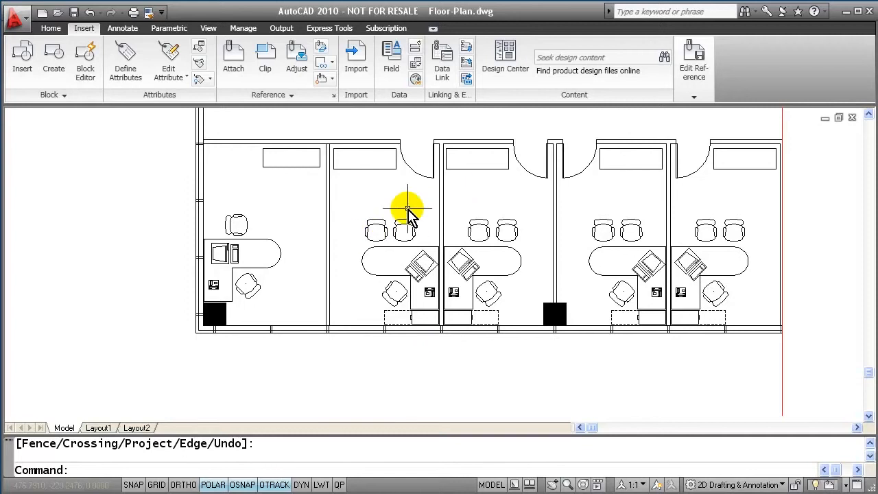
type("ter")
key("Return")
key("Escape")
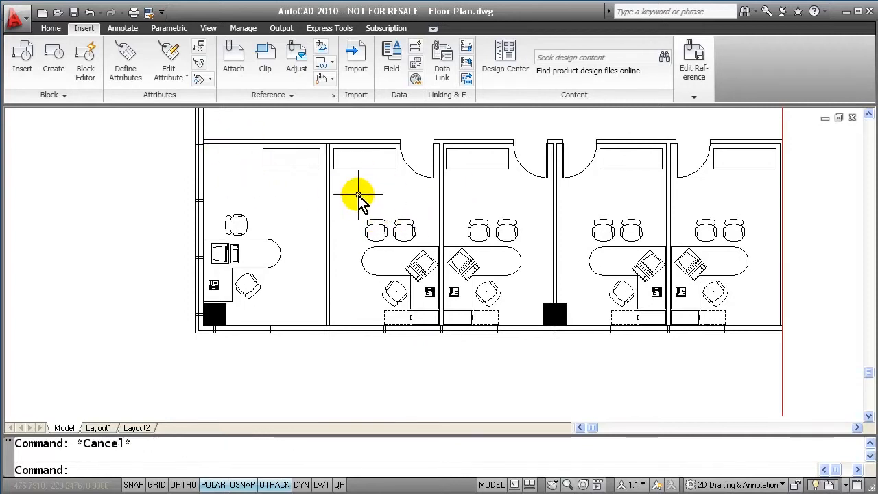
Trim the corridor wall's inner line between the two lines of the new partition to open the junction
type("z")
key("Return")
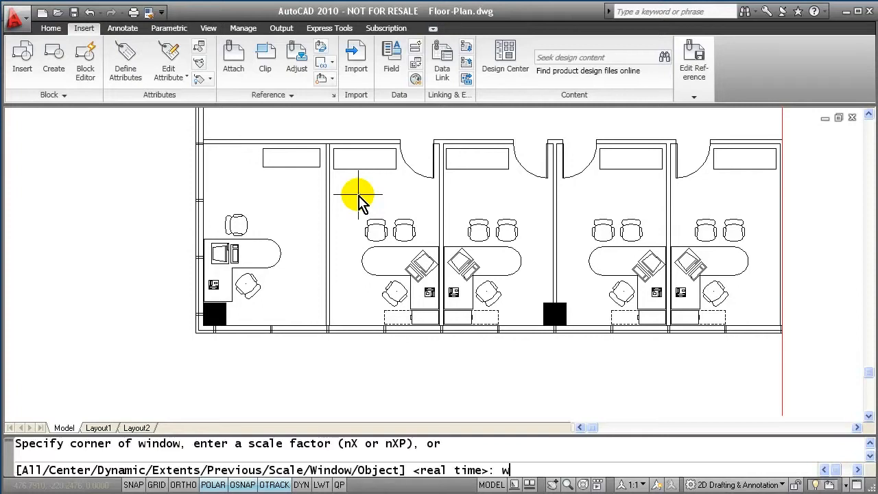
type("w")
key("Return")
left_click(358, 180)
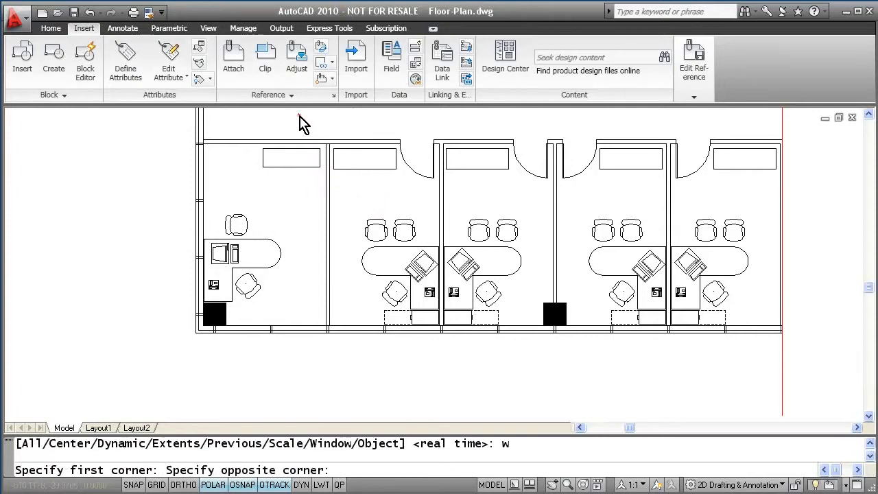
left_click(303, 122)
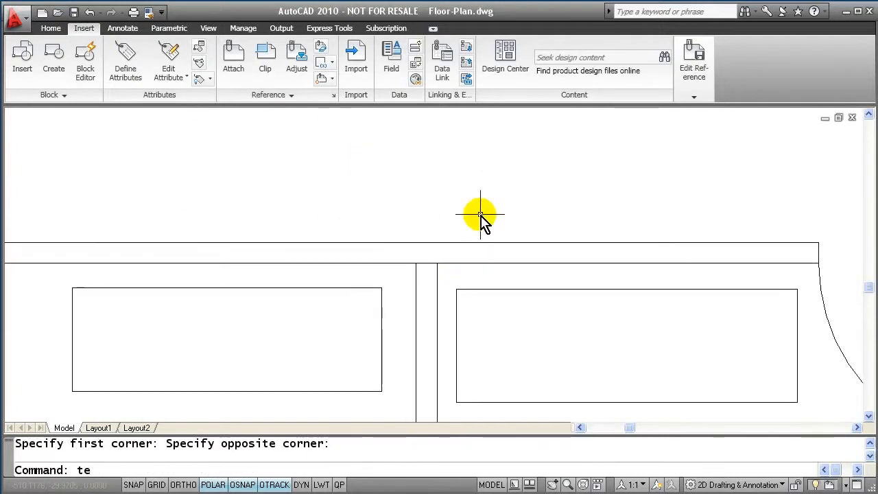
type("tr")
key("Return")
left_click(381, 242)
left_click(381, 241)
right_click(455, 243)
left_click(427, 263)
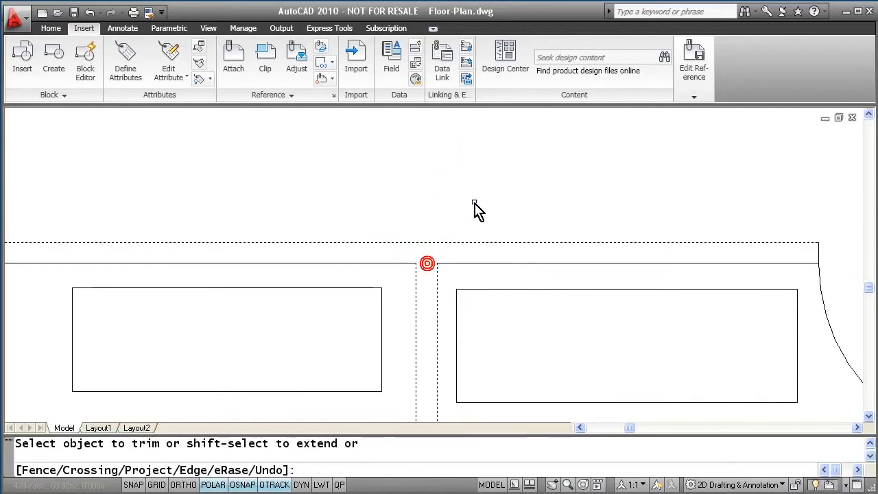
right_click(474, 202)
left_click(497, 224)
Mirror the second office's door into the corner office about a vertical line midway between their outer side walls, keeping the source objects
scroll(492, 209, "down", 3)
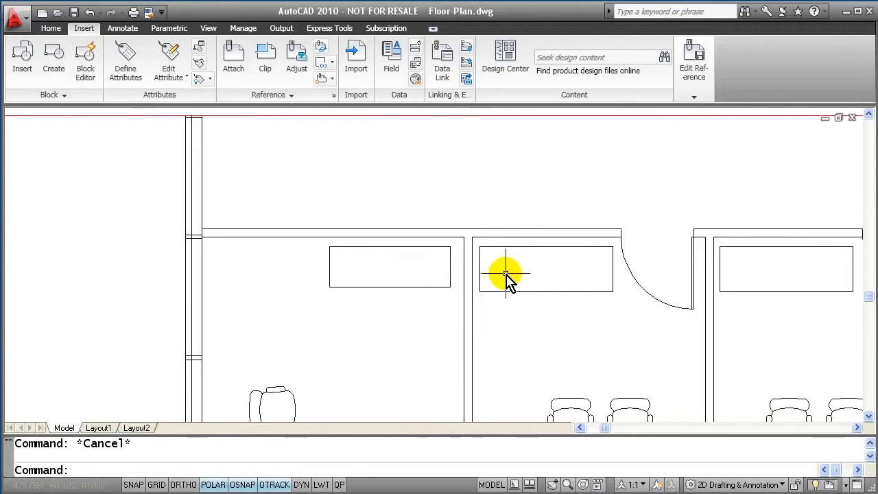
middle_click_drag(489, 201, 486, 233)
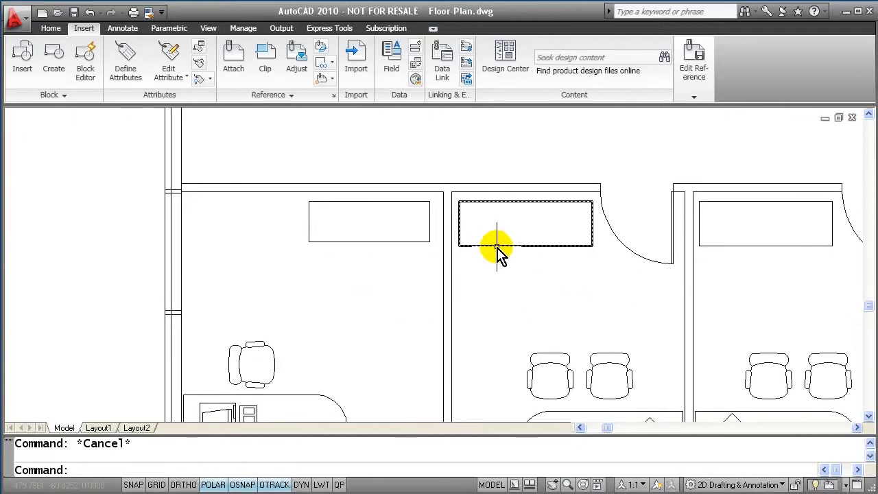
type("mi")
key("Return")
left_click(592, 139)
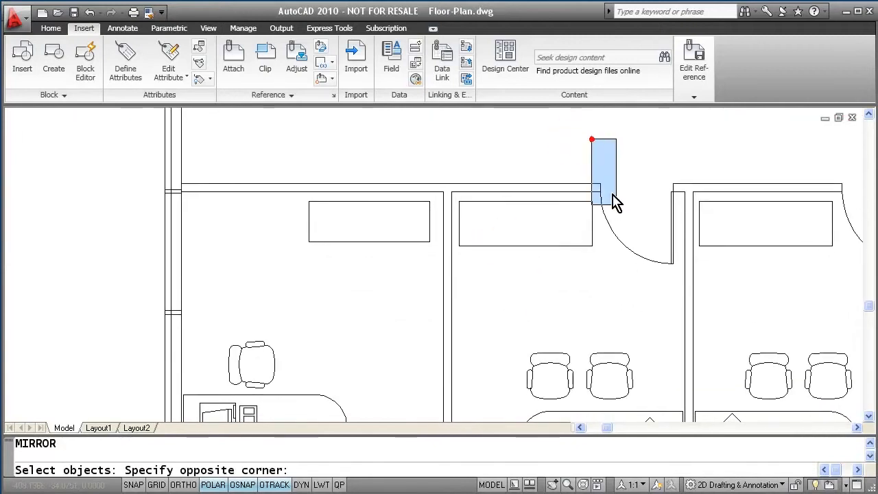
left_click(684, 279)
key("Return")
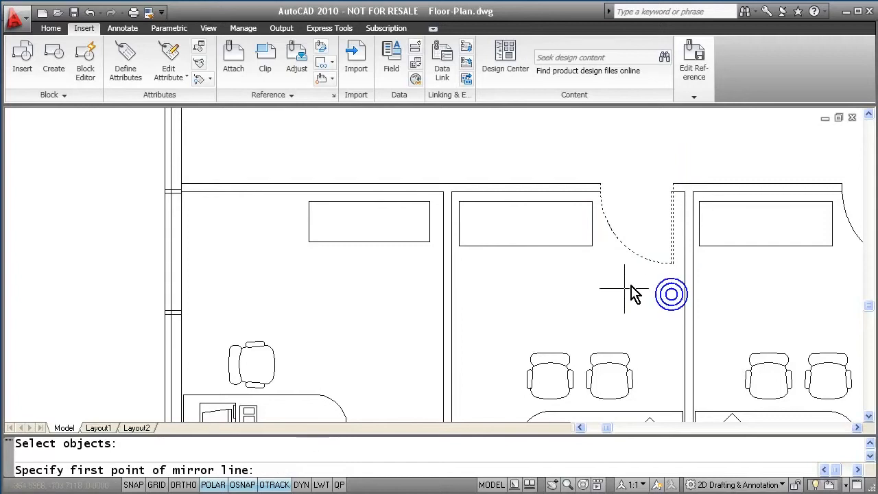
right_click(617, 146, "shift")
left_click(649, 184)
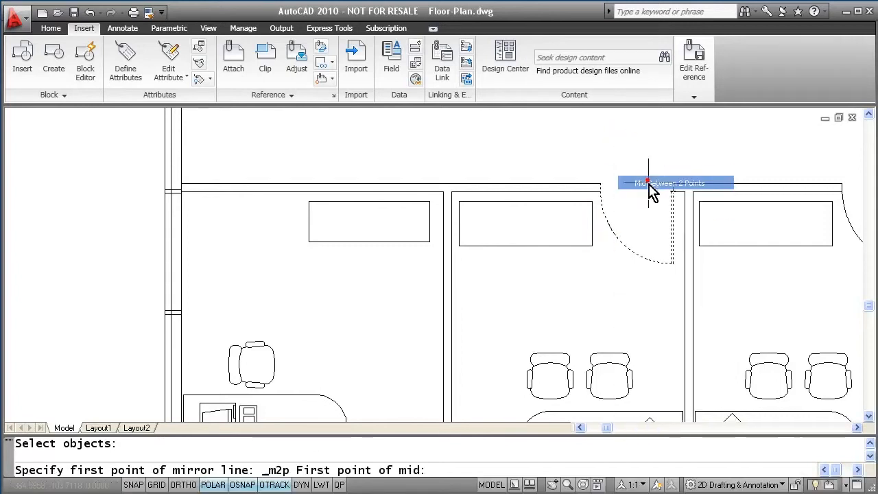
left_click(194, 195)
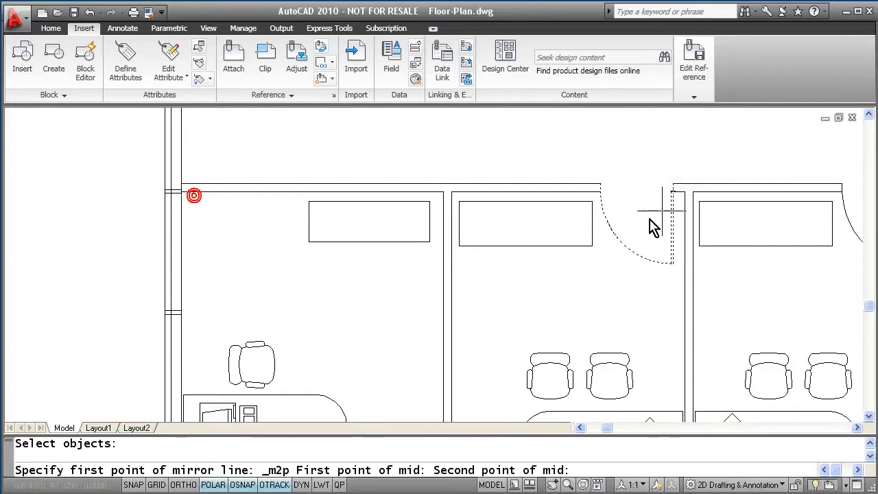
left_click(686, 194)
left_click(431, 130)
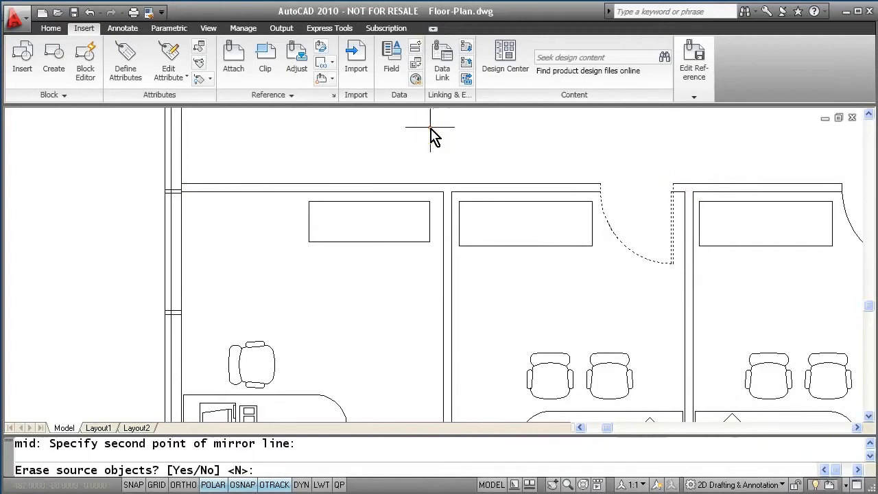
right_click(431, 129)
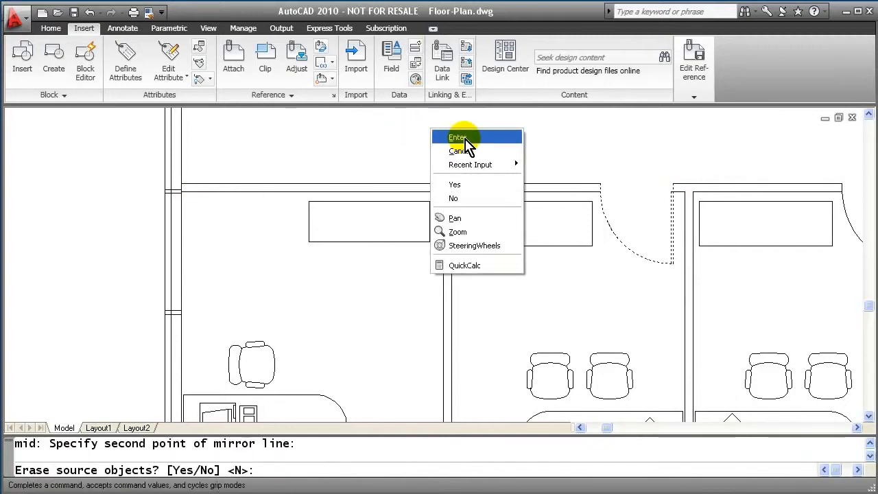
left_click(458, 138)
Trim both corridor wall lines across the mirrored door's opening, using its two jamb lines as cutting edges
type("tr")
key("Return")
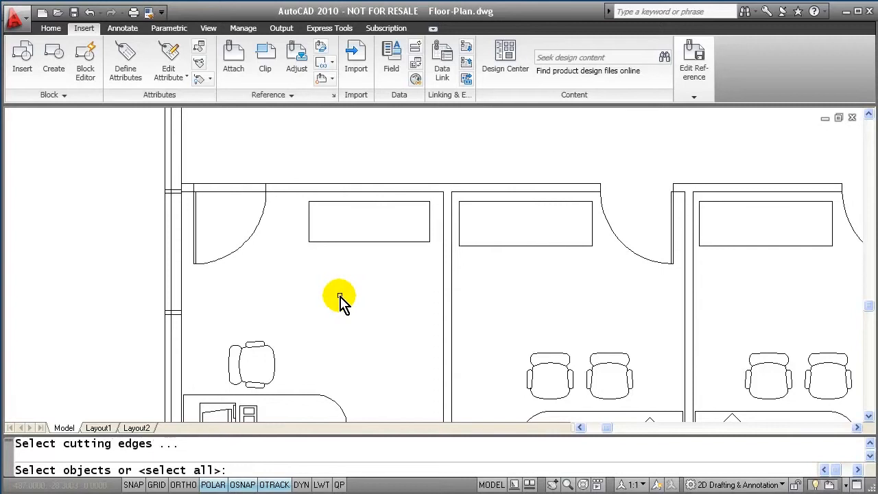
left_click(180, 147)
left_click(186, 164)
left_click(308, 218)
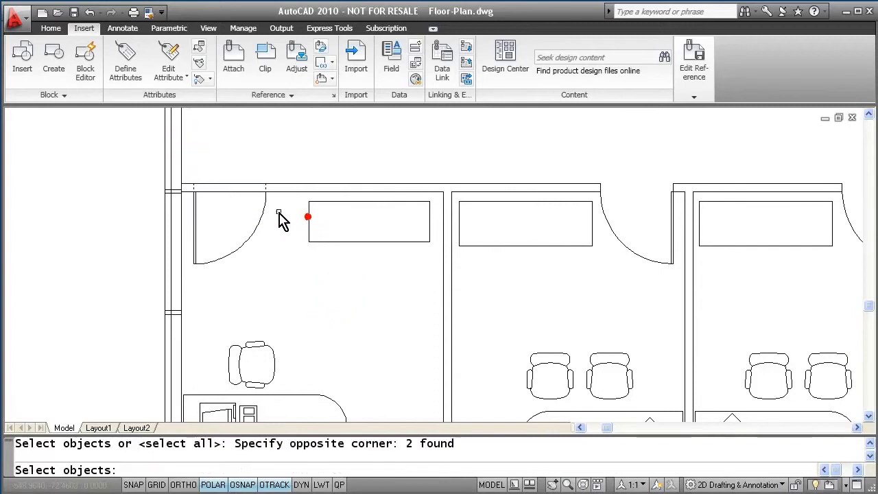
right_click(278, 211)
left_click(226, 192)
left_click(224, 188)
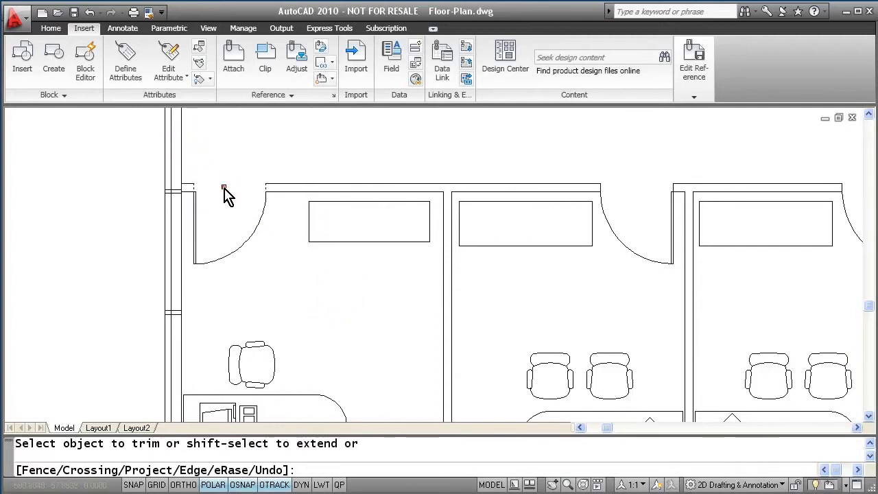
right_click(250, 170)
left_click(285, 172)
key("Escape")
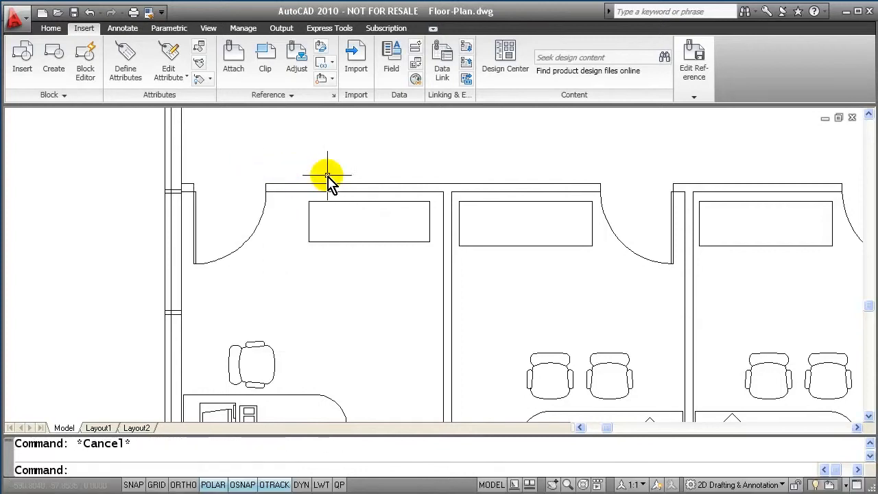
Save the in-place changes back to the Symetrical-Xref-base reference and view the whole floor plan
scroll(329, 182, "down", 3)
middle_click_drag(452, 342, 451, 346)
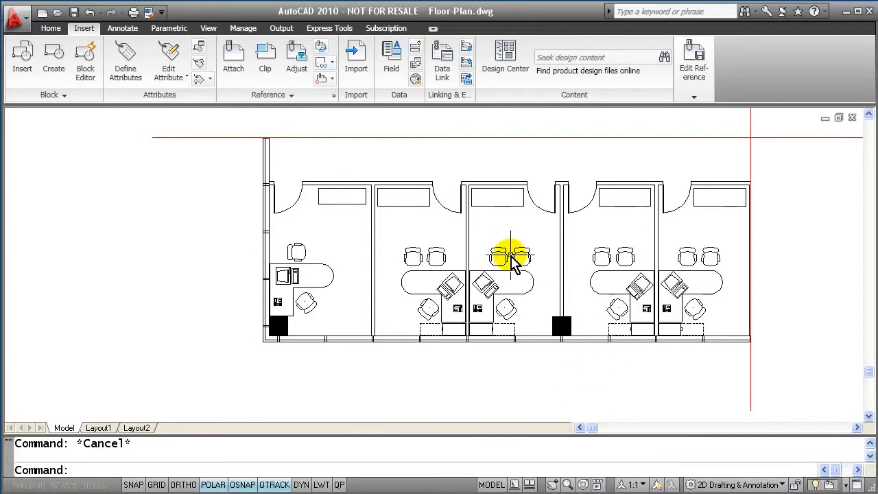
left_click(694, 72)
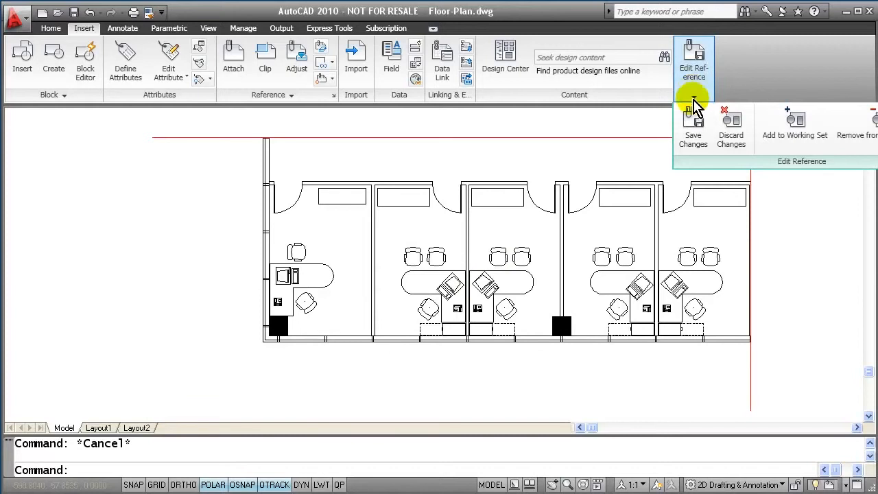
left_click(692, 126)
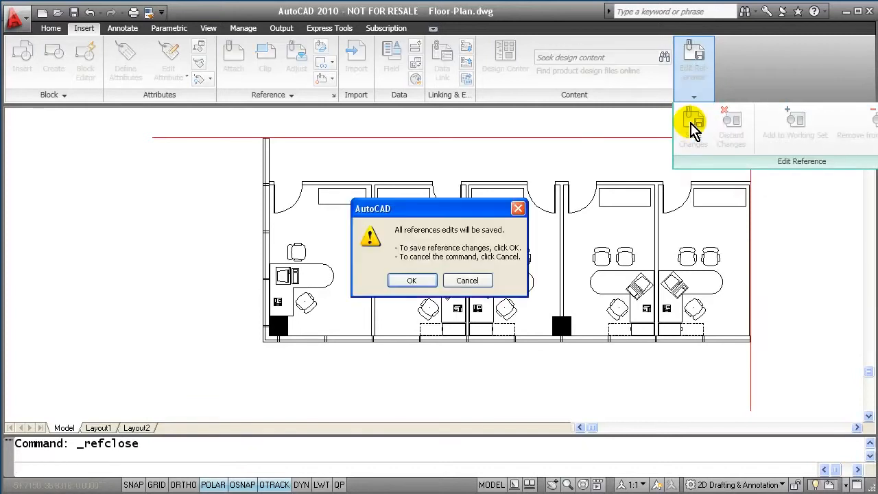
left_click(412, 281)
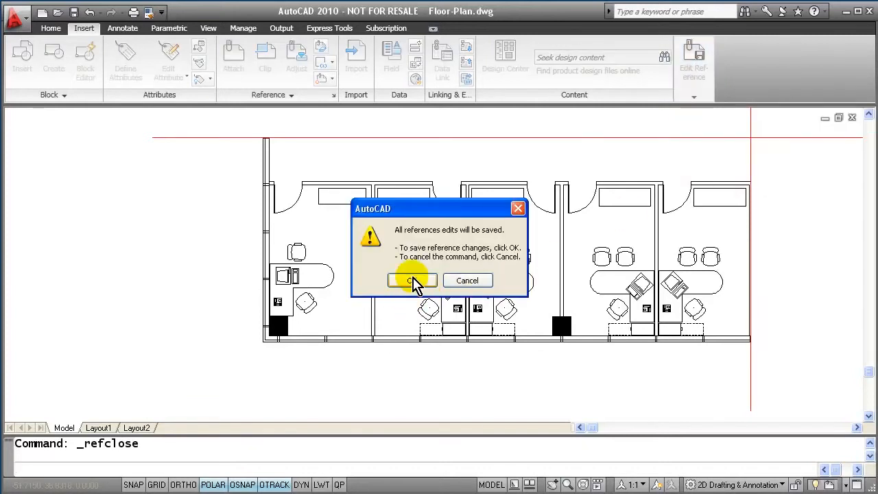
middle_click_drag(411, 284, 245, 343)
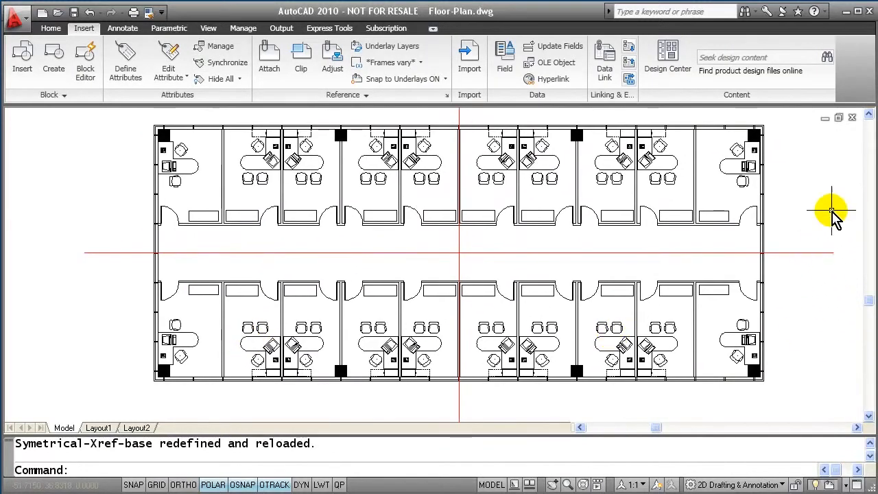